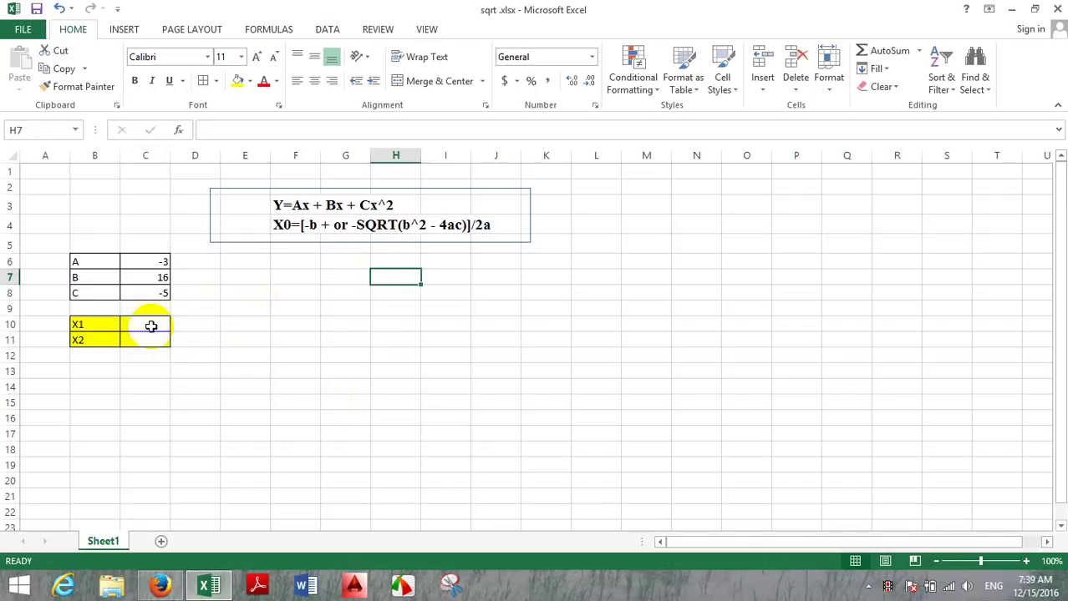
Begin the X1 root formula in cell C10 with =((-C7+SQRT( using the B coefficient
click(144, 324)
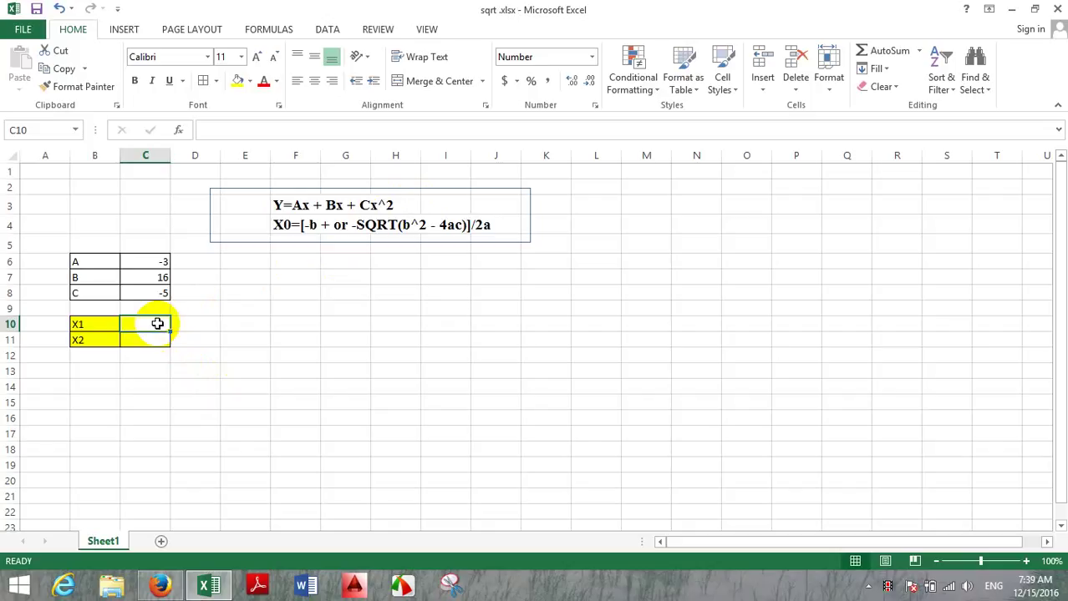
text(=(()
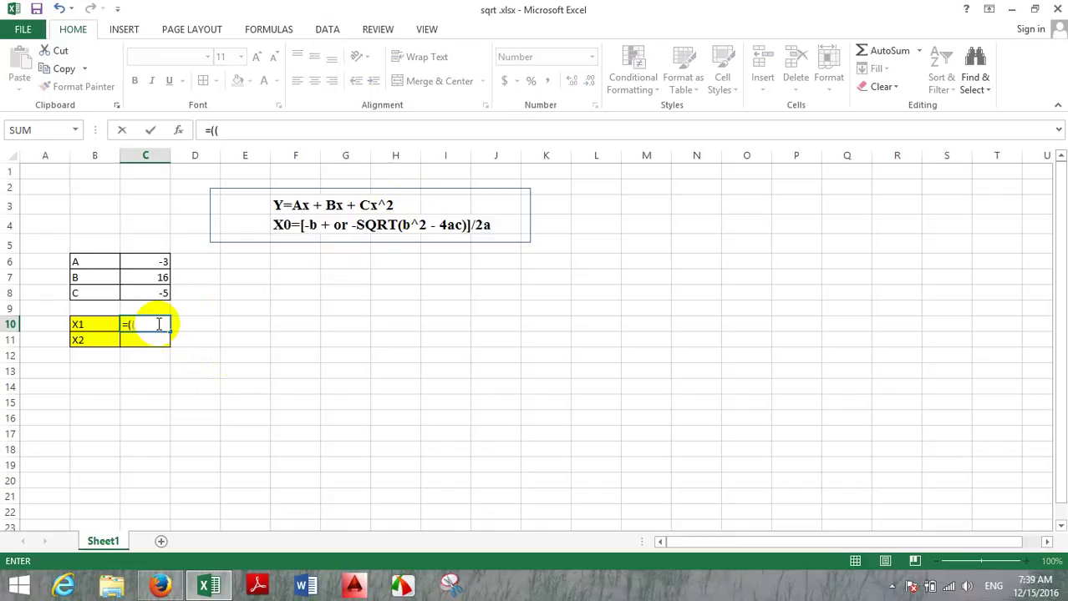
text(-)
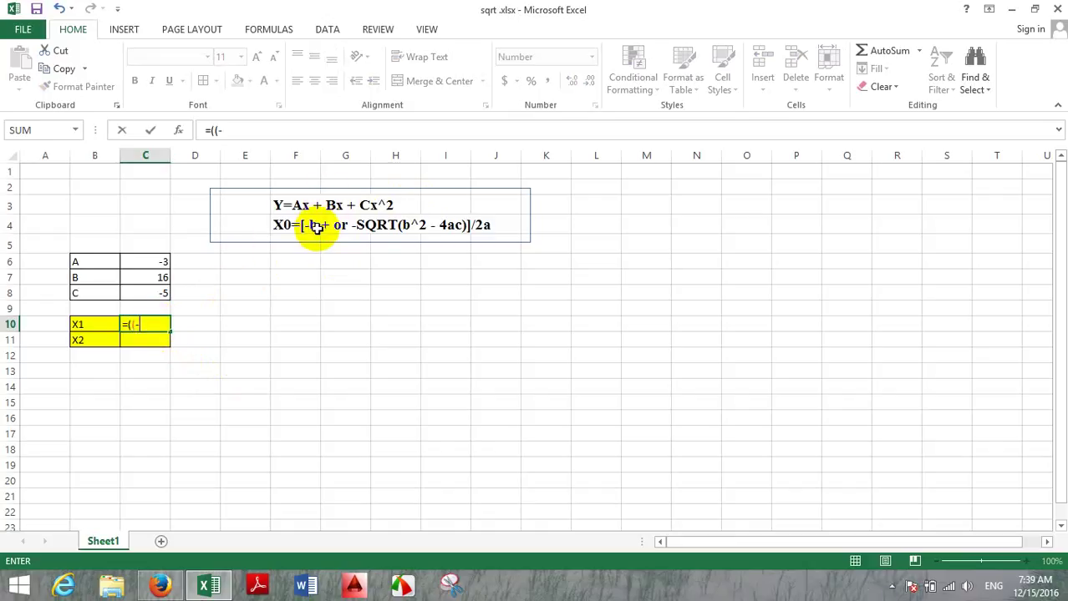
click(154, 279)
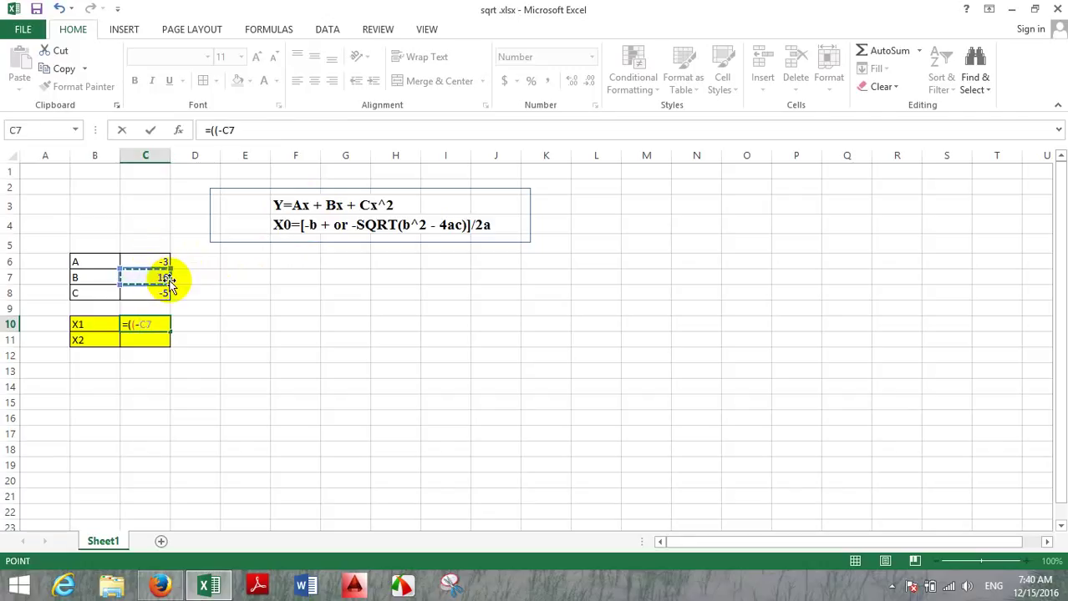
text(+)
text(sq)
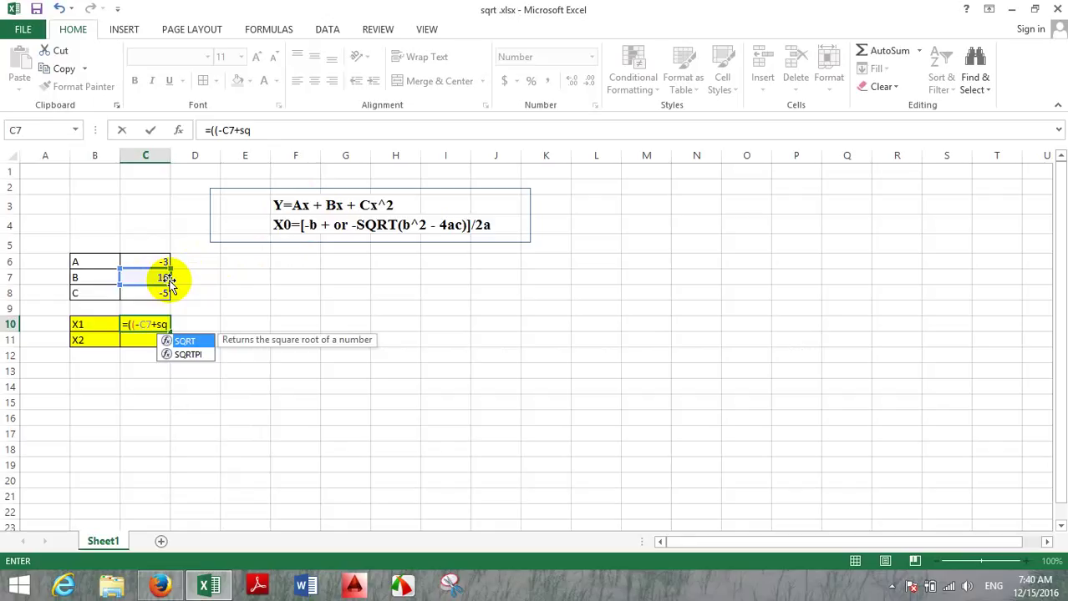
key(Tab)
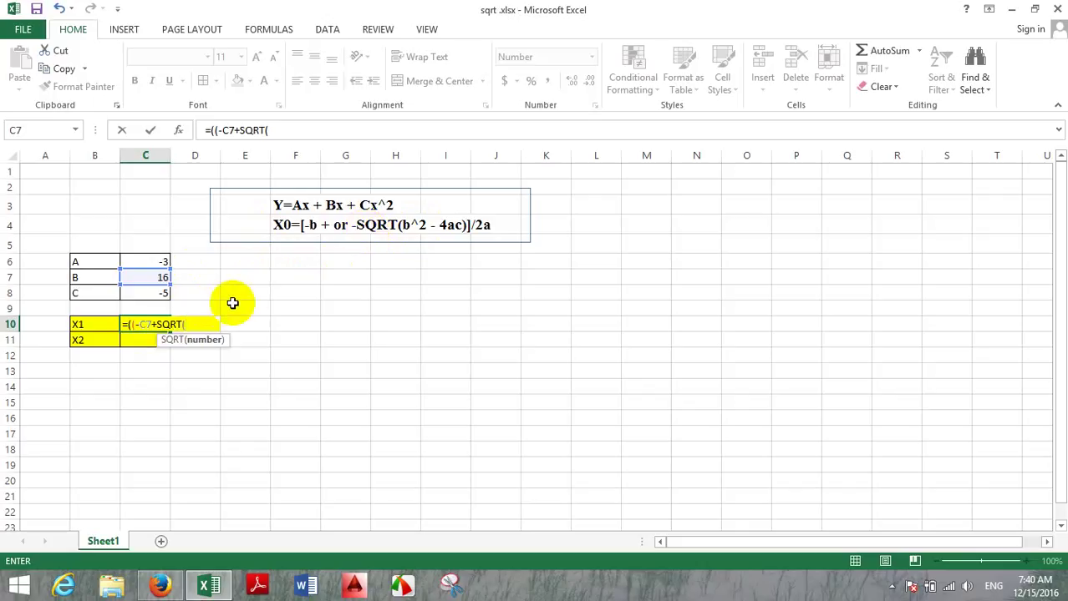
Fill in the square root of the X1 formula with C7^2-4*C6*C8 and close the numerator with three parentheses
click(153, 278)
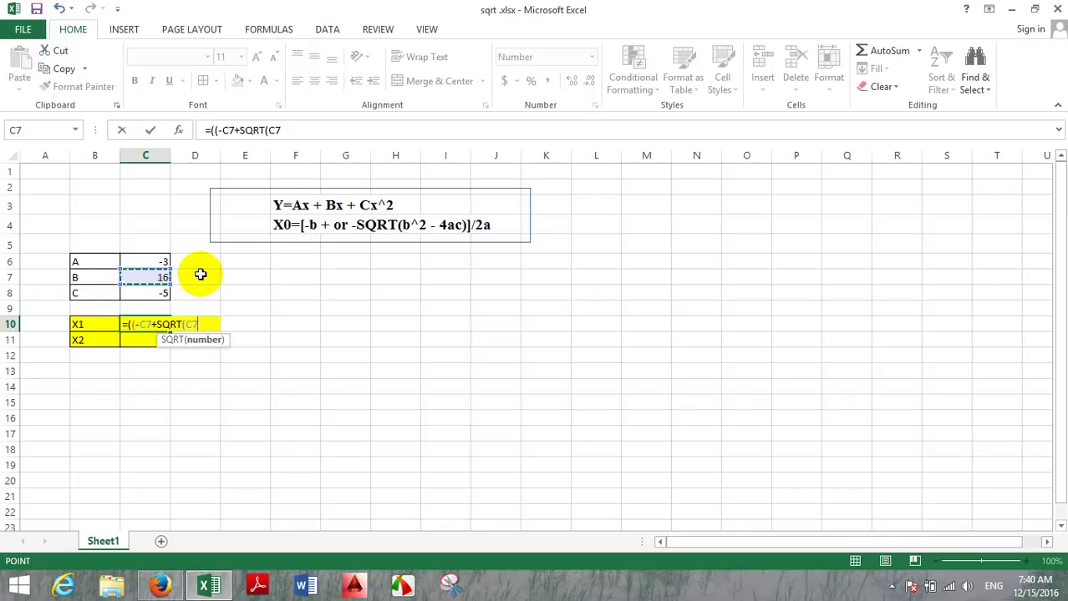
text(^2-4a)
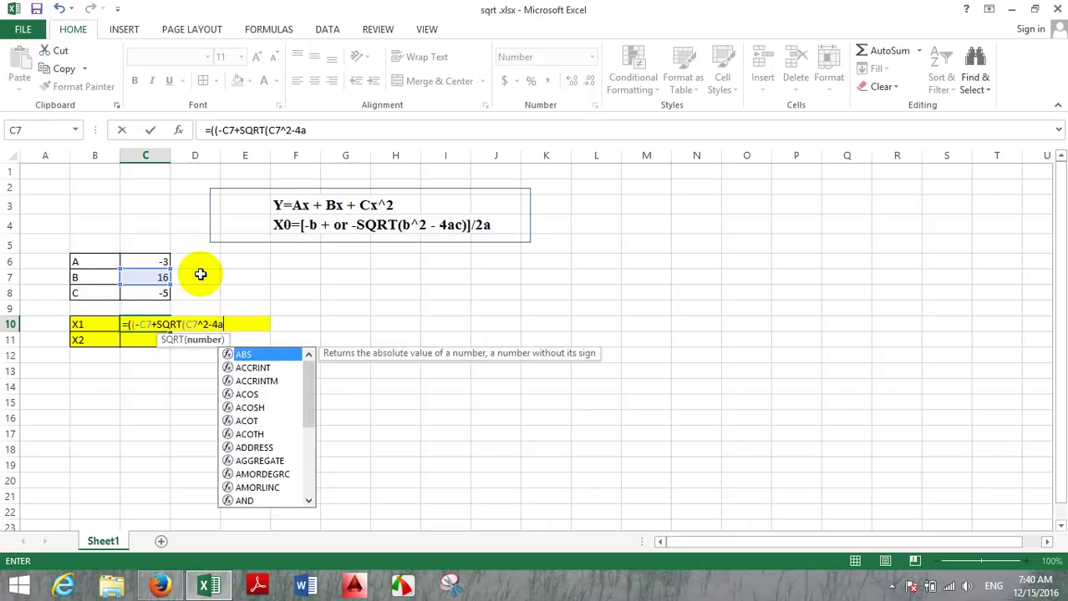
key(BackSpace)
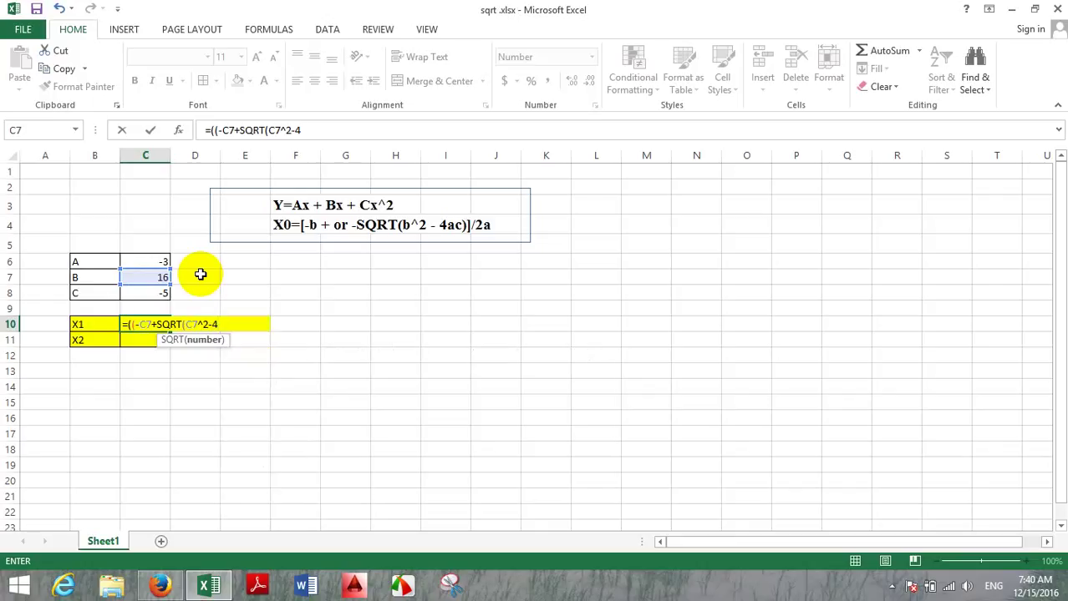
text(*)
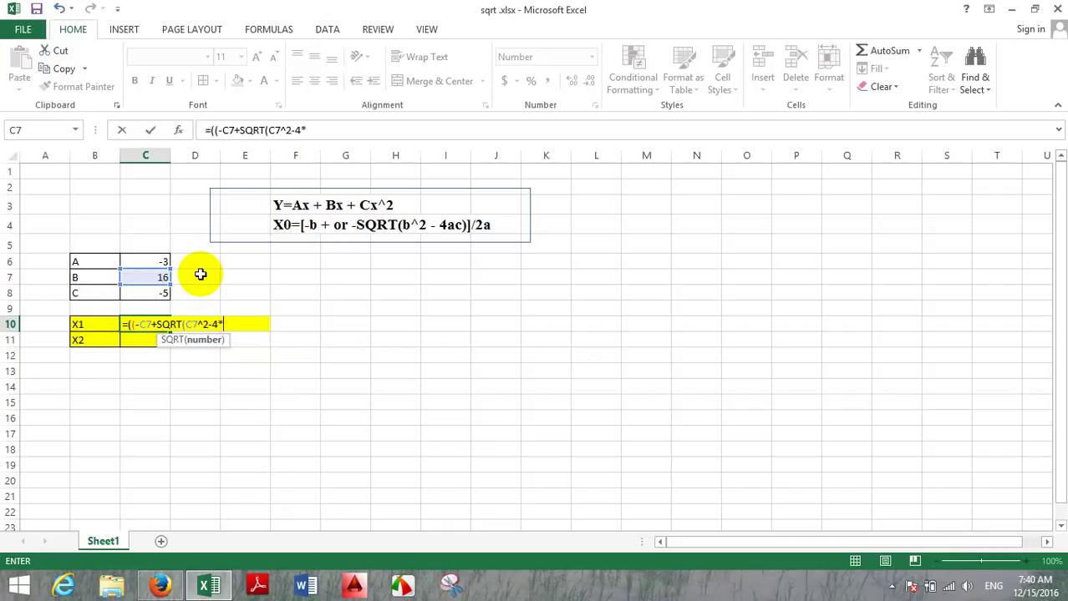
click(155, 260)
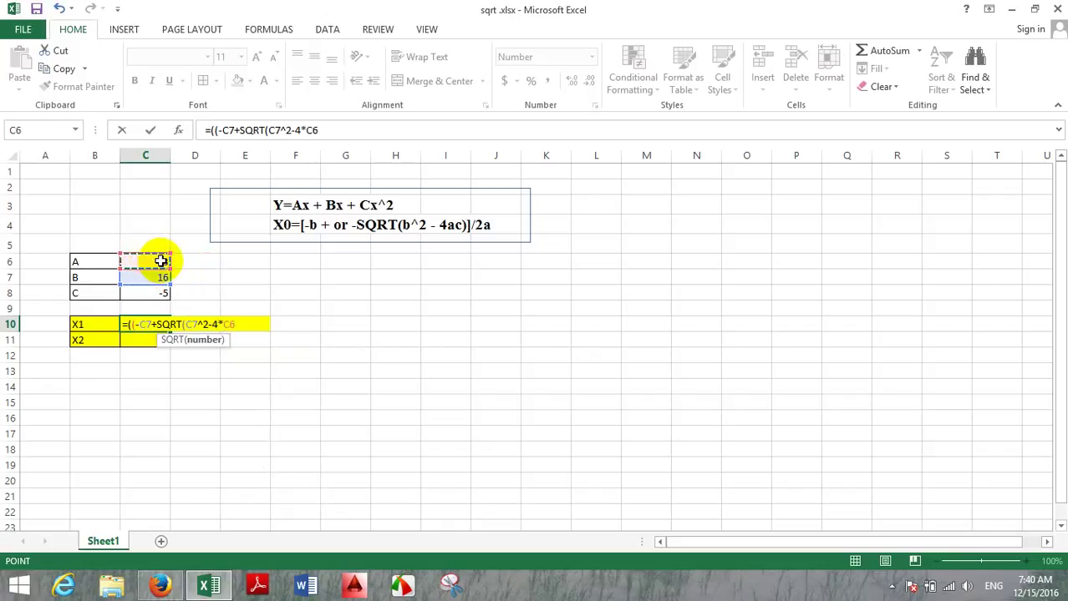
text(*)
click(159, 294)
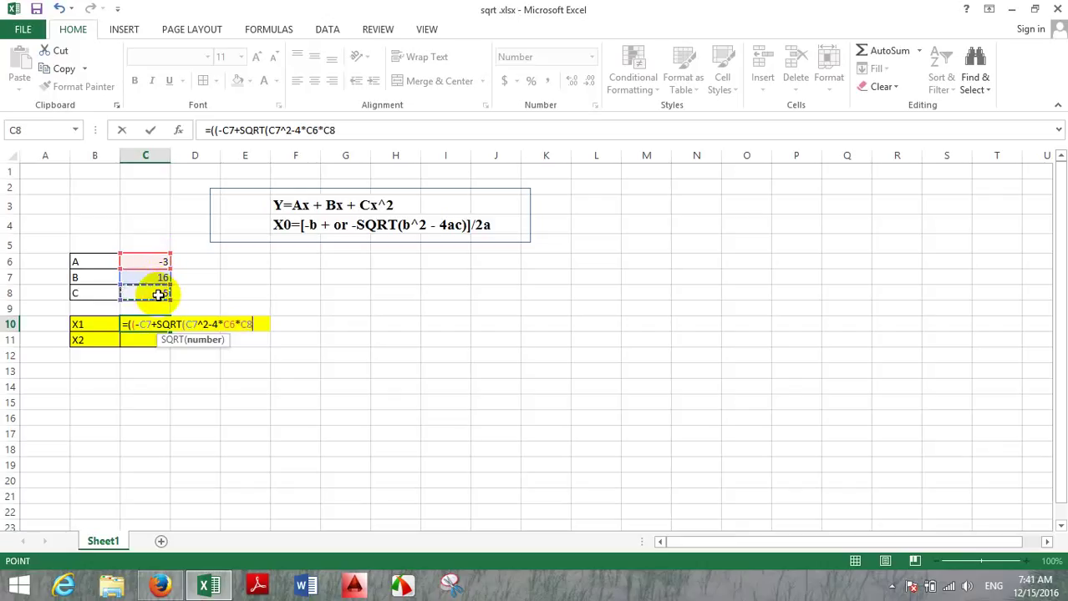
text())))
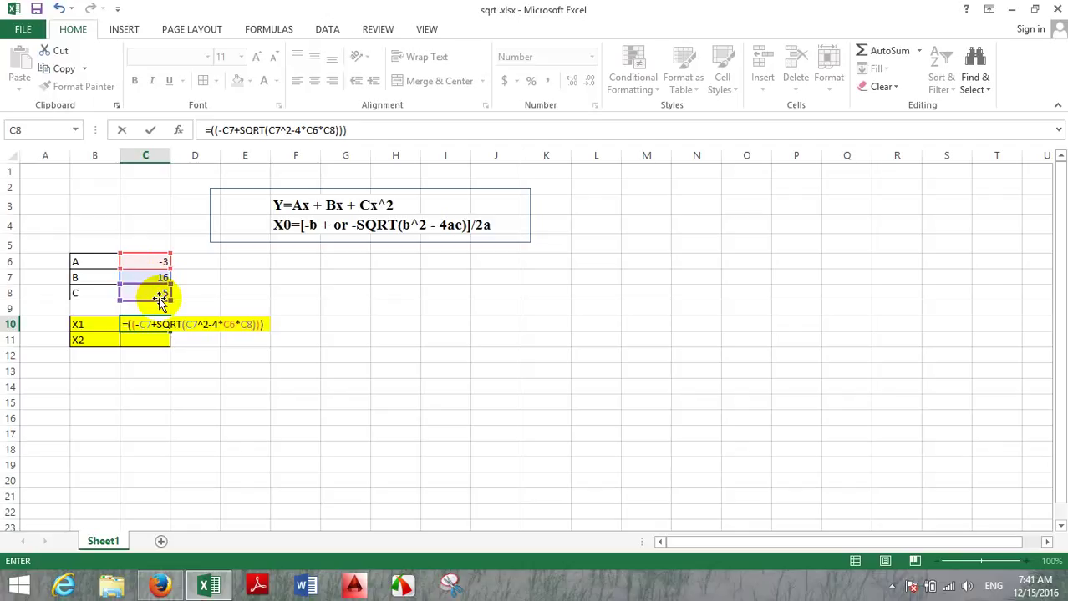
Divide the numerator of the X1 formula by (2*C6) and enter the completed formula in C10
text(/)
text(()
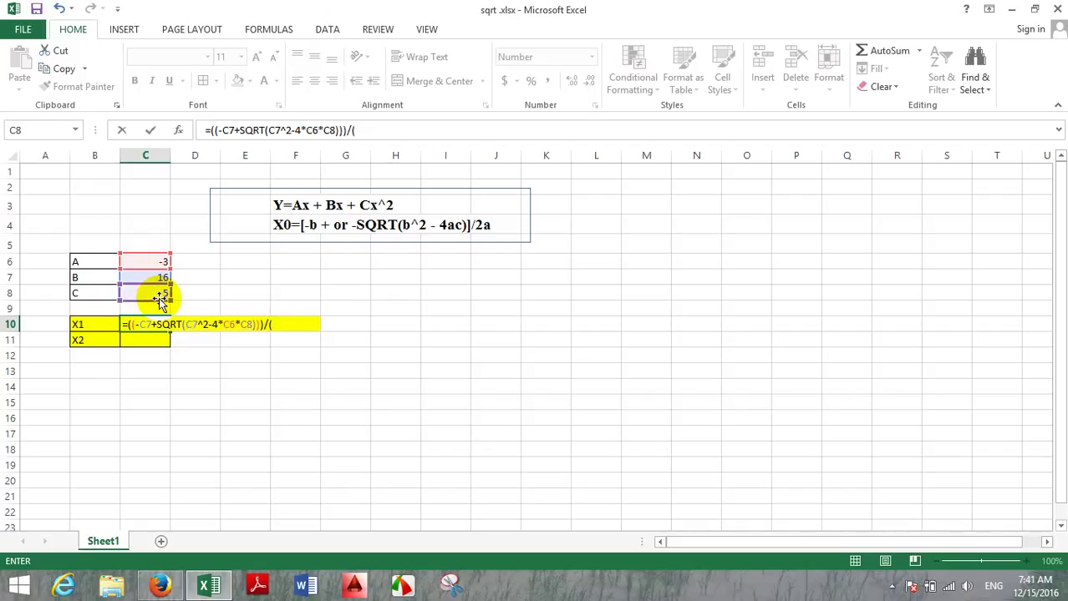
text(2*)
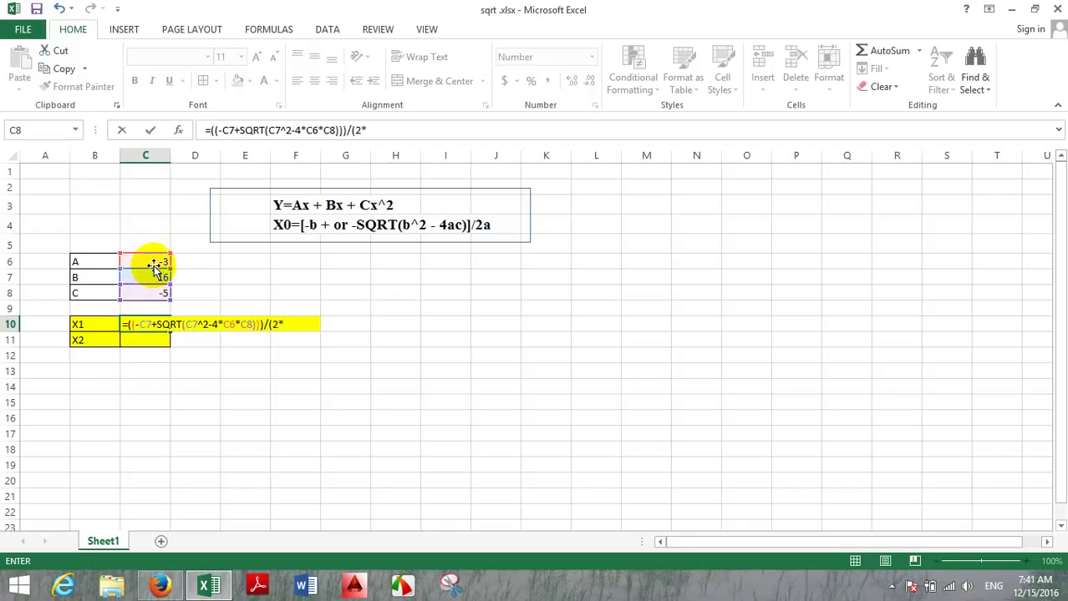
click(155, 262)
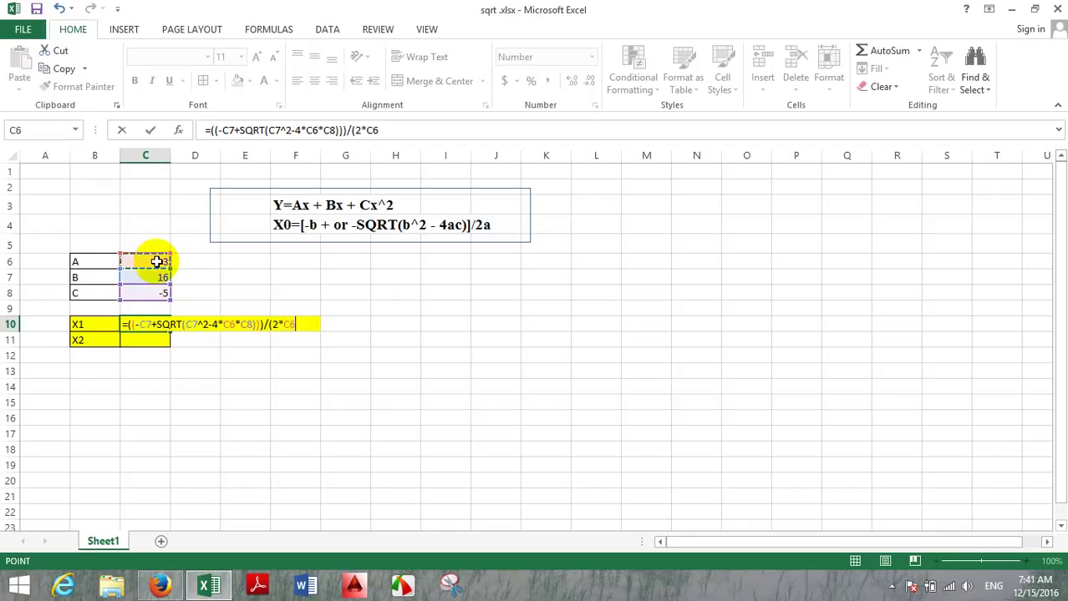
text())
key(Return)
Copy the full X1 formula text from C10 into the X2 cell C11, keeping the same cell references
click(150, 322)
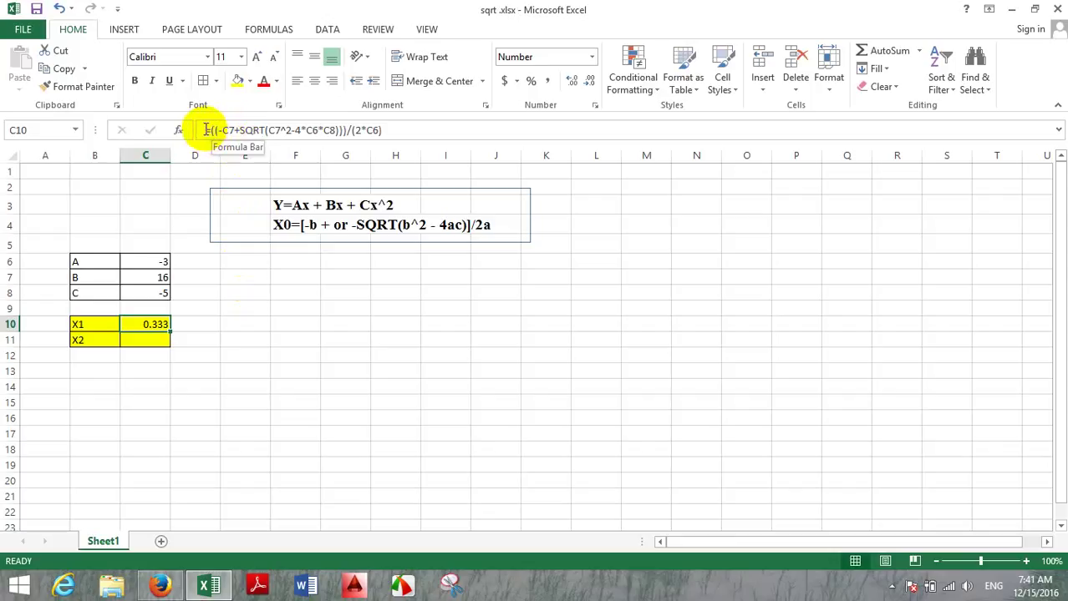
drag(205, 129, 394, 134)
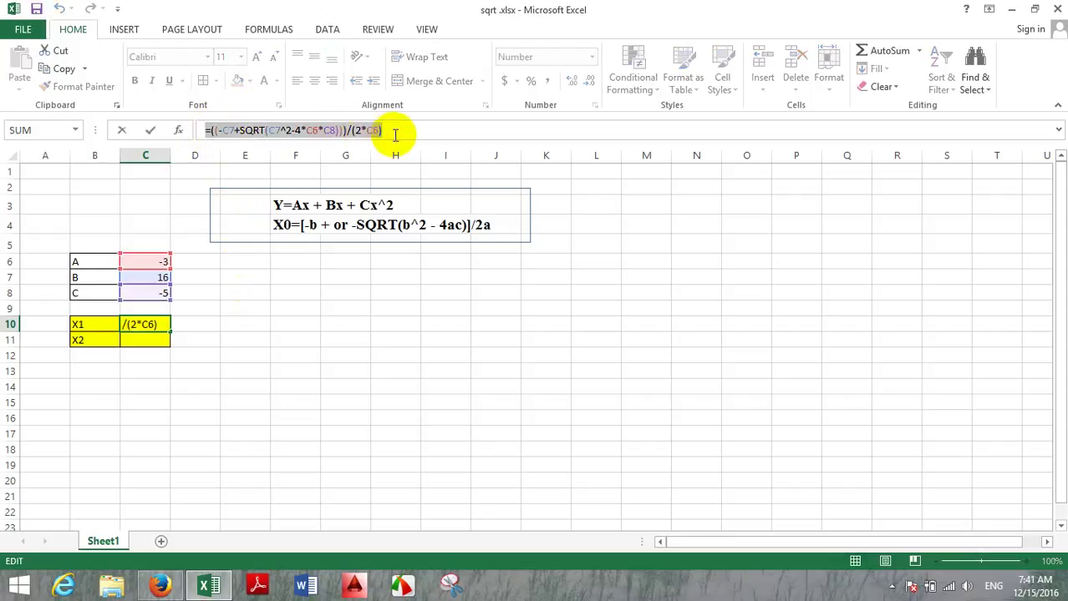
key(ctrl+c)
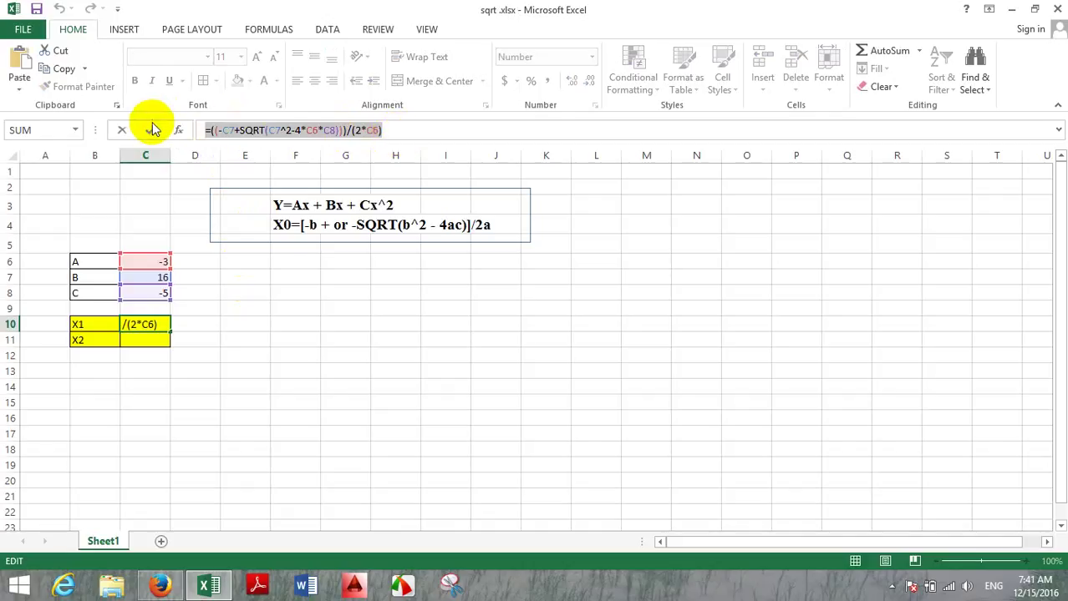
click(123, 129)
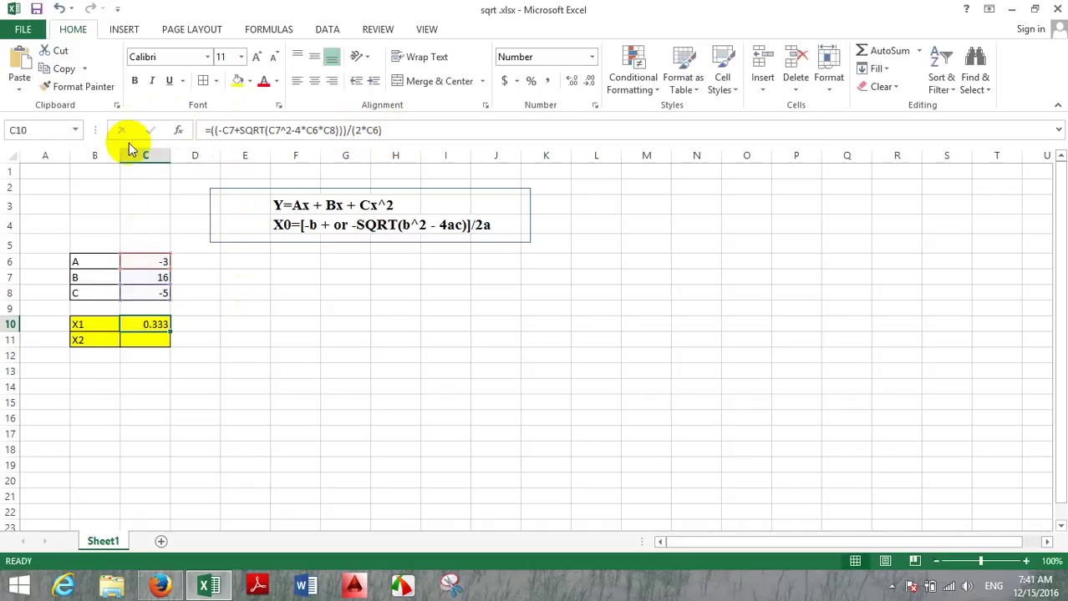
click(133, 338)
key(ctrl+v)
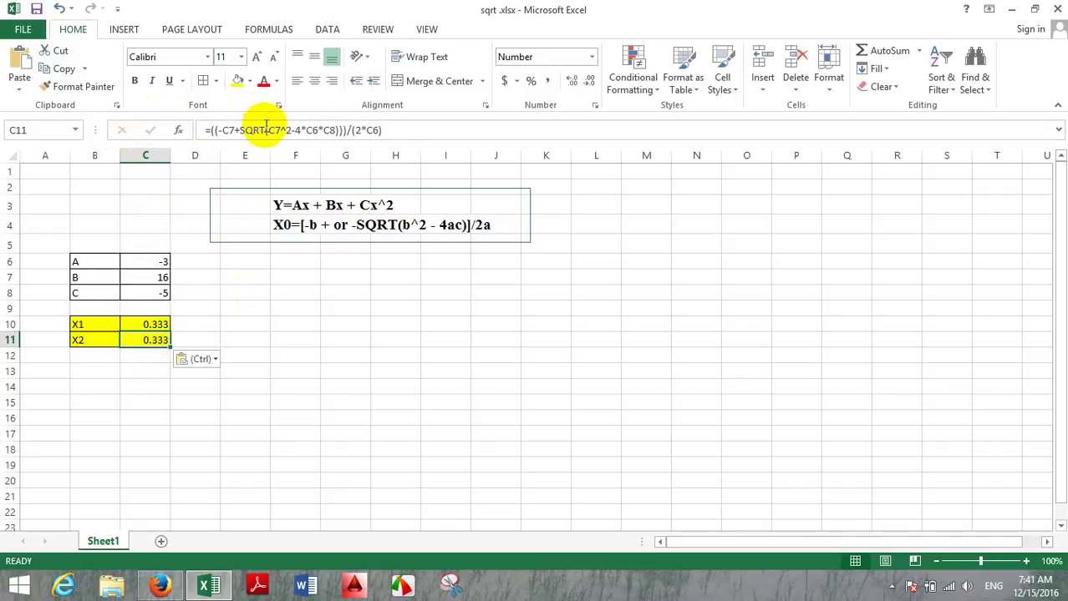
Change the plus sign before SQRT to a minus in the C11 formula, making it =((-C7-SQRT(C7^2-4*C6*C8)))/(2*C6)
click(237, 131)
key(BackSpace)
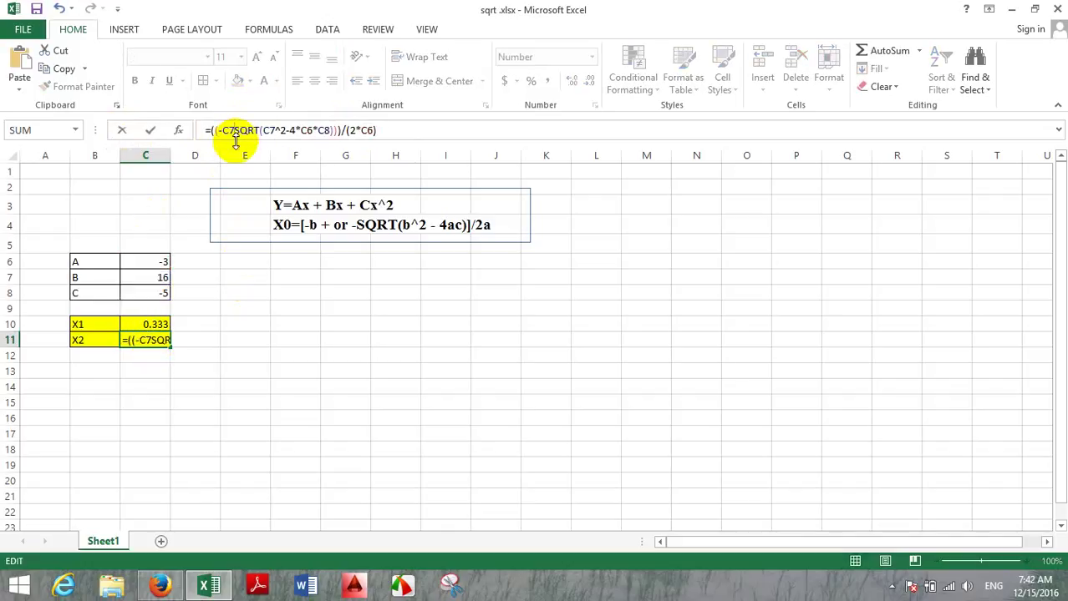
text(-)
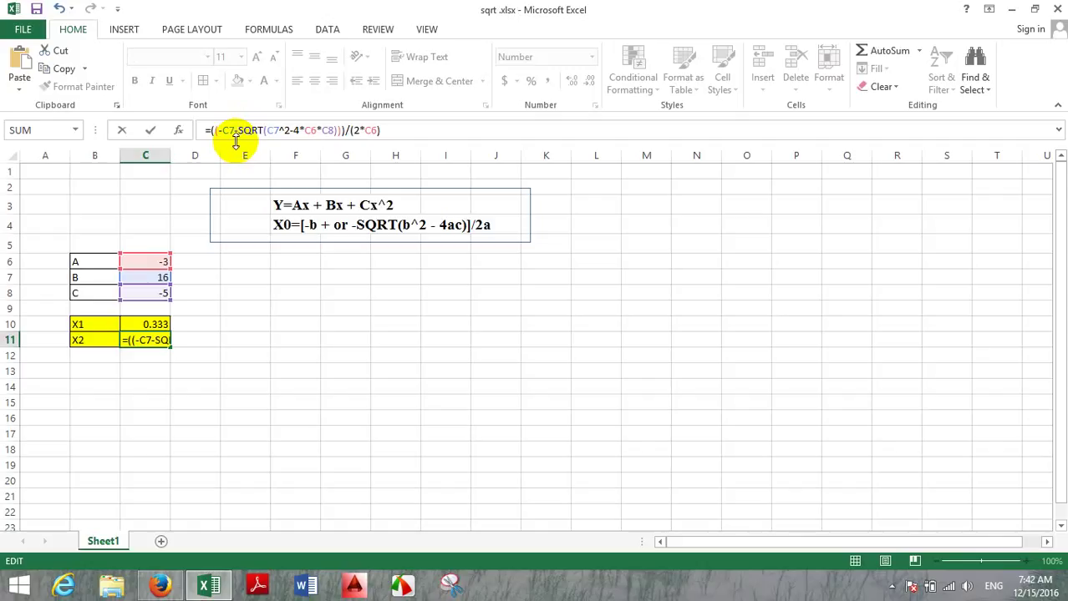
key(Return)
click(153, 340)
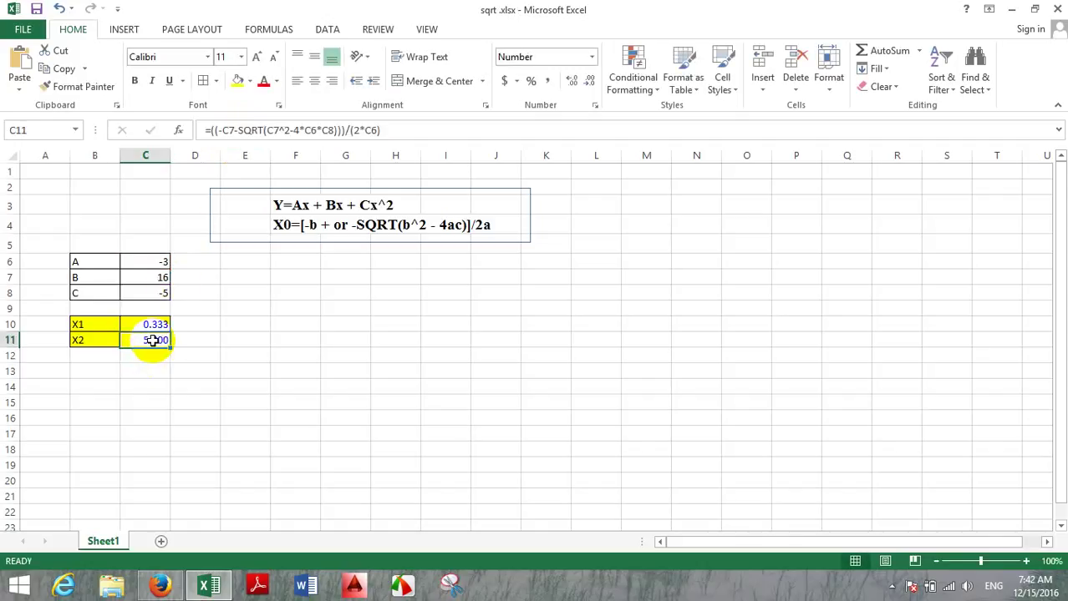